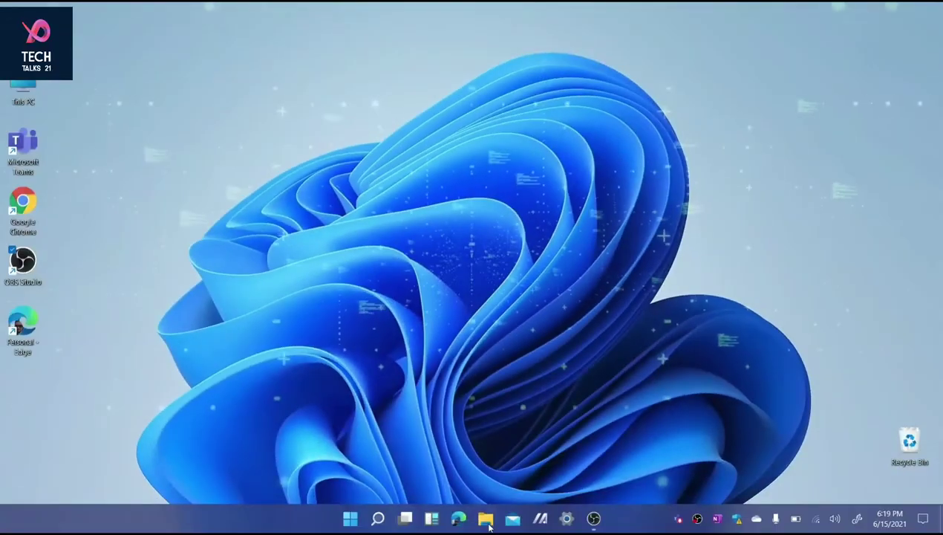
Open the widgets board and browse its cards, and look through the program events in the Sound dialog.
{"action": "left_click", "coordinate": [431, 518]}
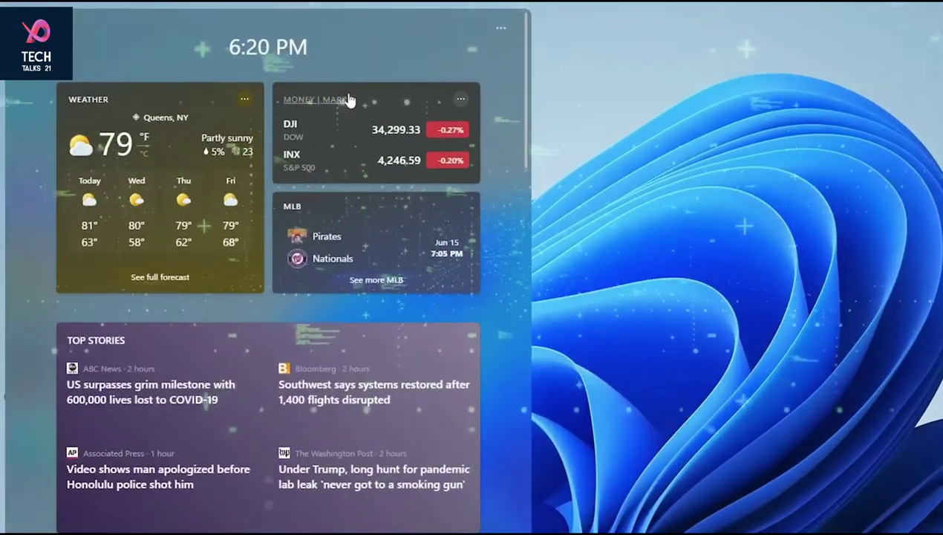
{"action": "scroll", "coordinate": [350, 277], "scroll_direction": "down", "scroll_amount": 4}
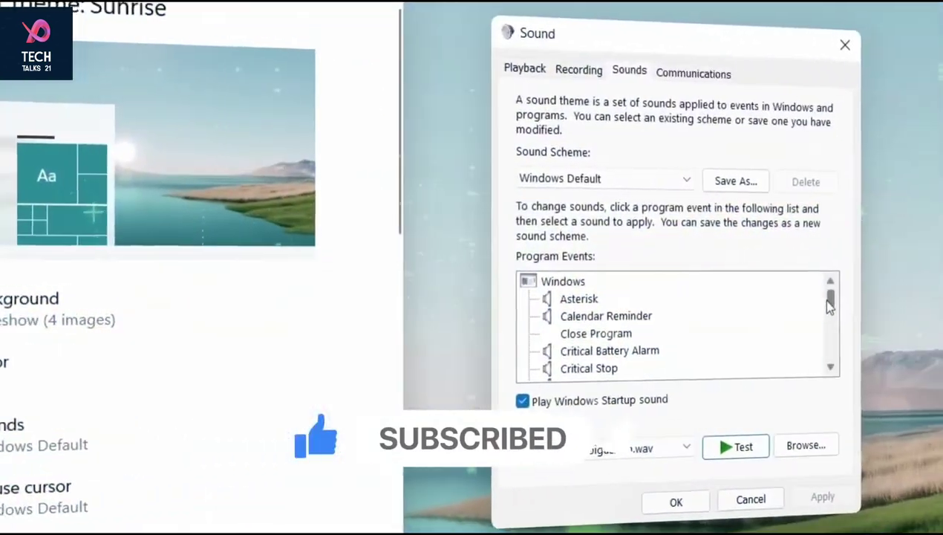
{"action": "scroll", "coordinate": [819, 299], "scroll_direction": "down", "scroll_amount": 3}
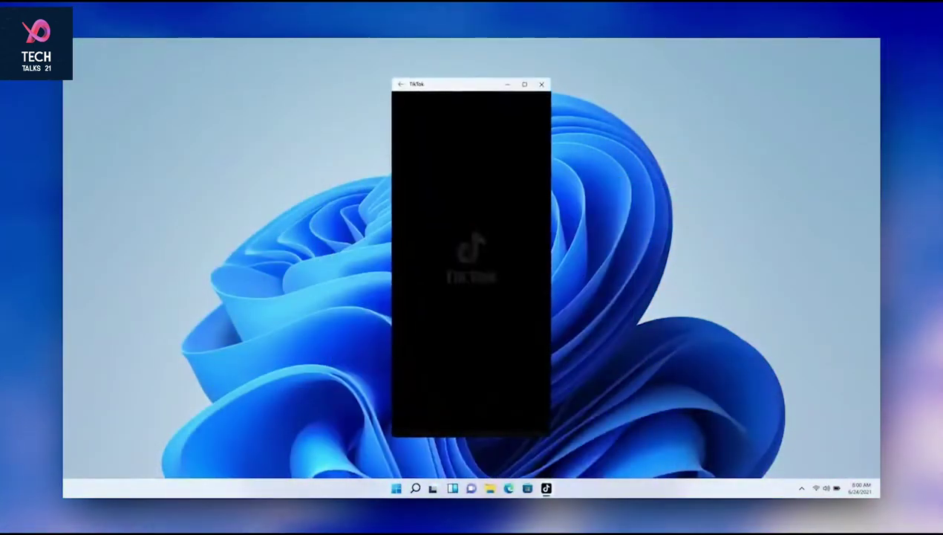
Snap the TikTok window into the narrow right-hand zone of the two-column layout with a wider left zone.
{"action": "mouse_move", "coordinate": [524, 84]}
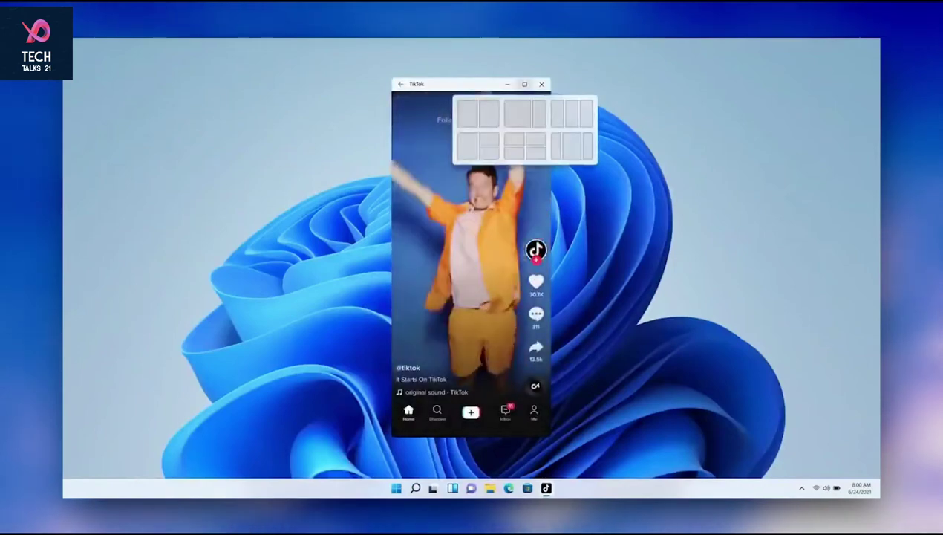
{"action": "left_click", "coordinate": [540, 113]}
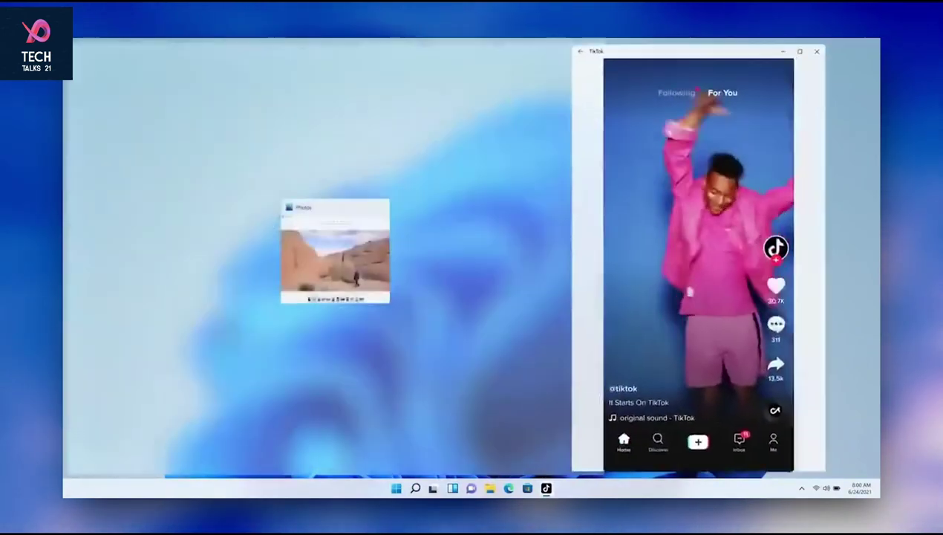
{"action": "key", "text": "Return"}
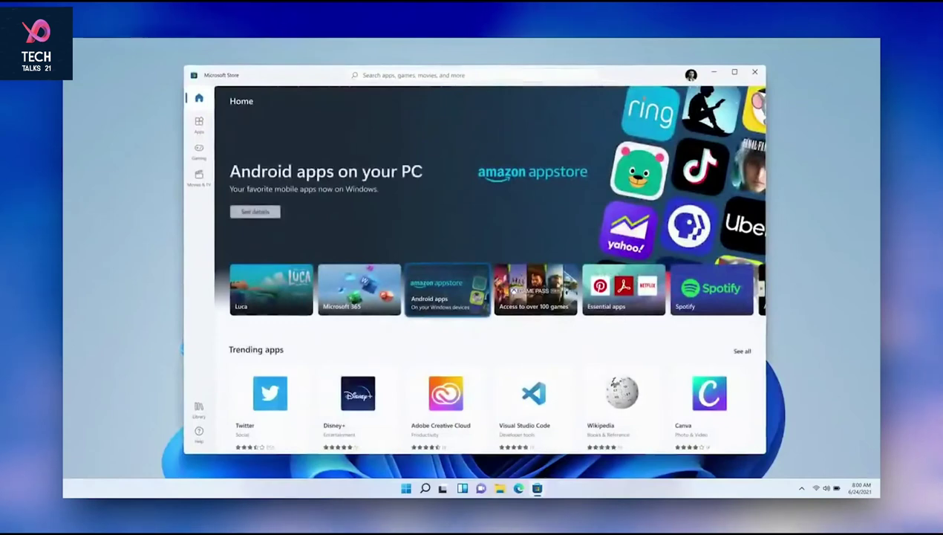
Open the Amazon Appstore collection of Android apps from the Microsoft Store home page.
{"action": "key", "text": "Return"}
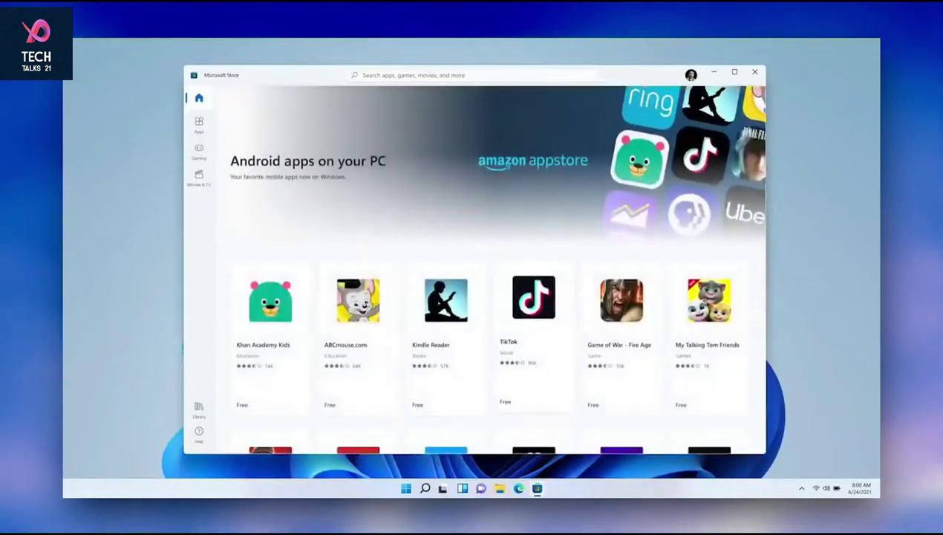
{"action": "key", "text": "Return"}
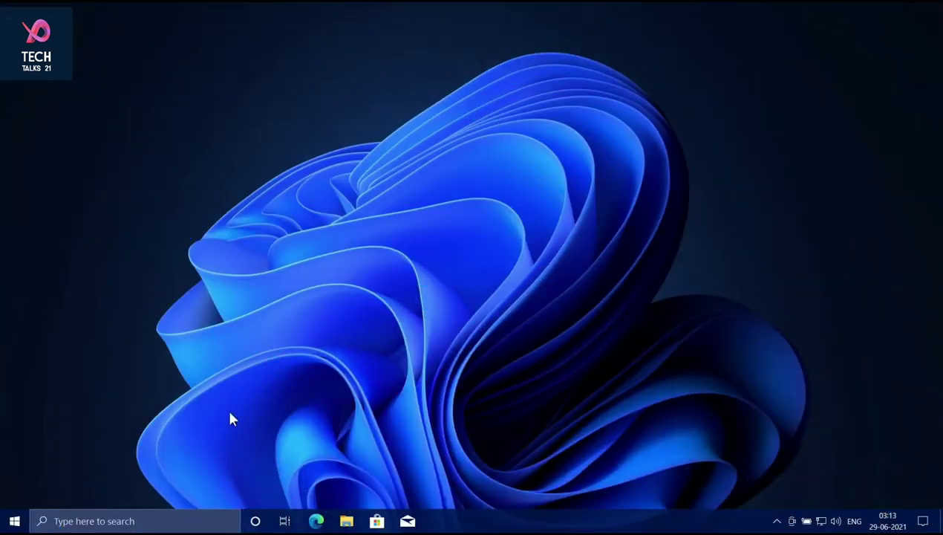
Open the Windows Insider Program page in the Update & Security settings.
{"action": "left_click", "coordinate": [15, 520]}
{"action": "left_click", "coordinate": [15, 464]}
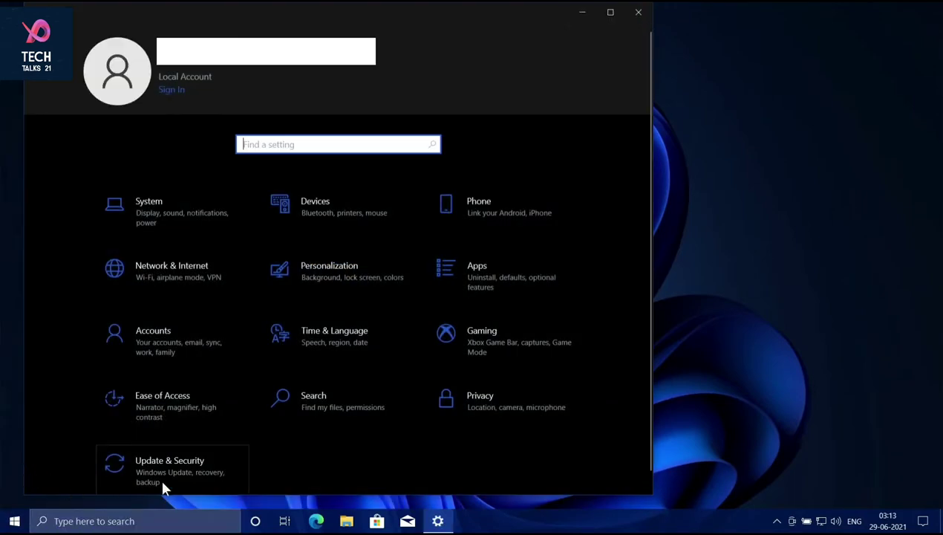
{"action": "left_click", "coordinate": [167, 483]}
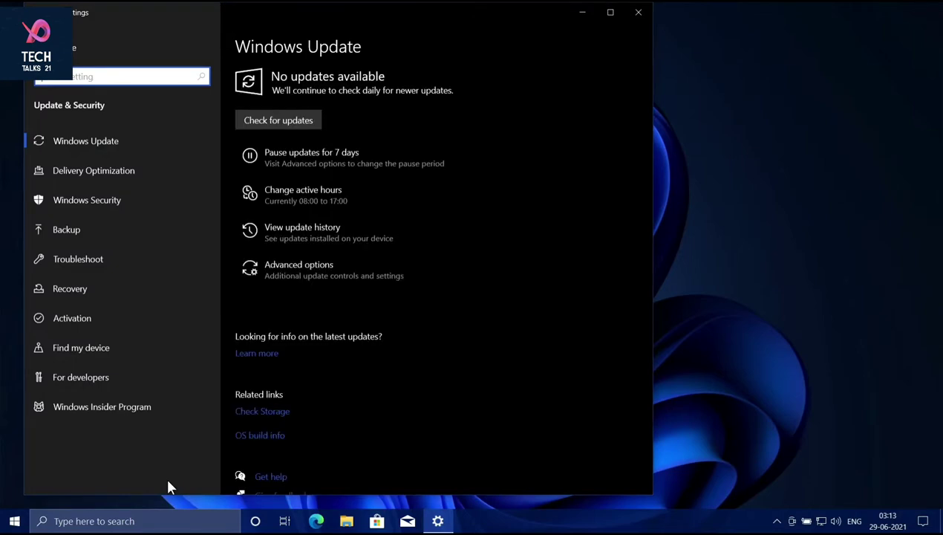
{"action": "left_click", "coordinate": [114, 408]}
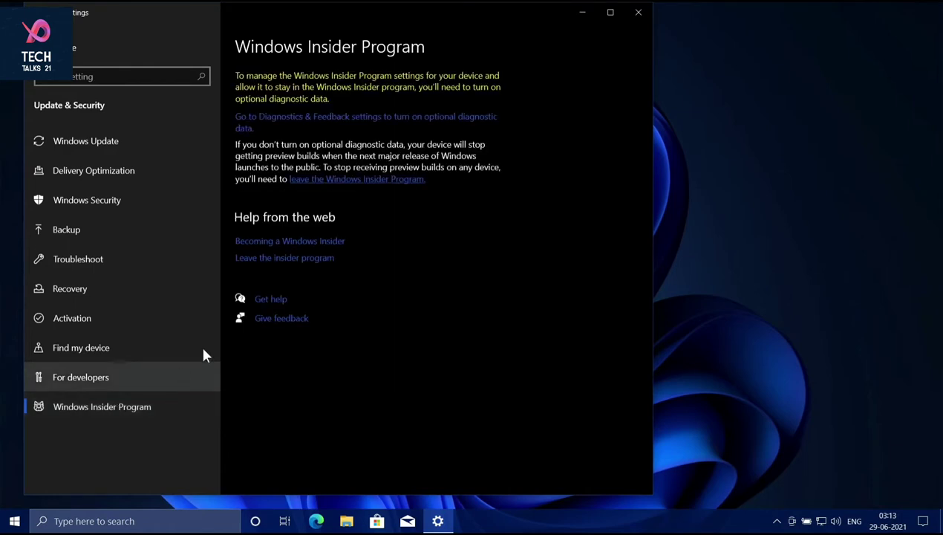
Set the diagnostic data level to Optional diagnostic data and return to the Windows Insider Program page.
{"action": "left_click", "coordinate": [378, 126]}
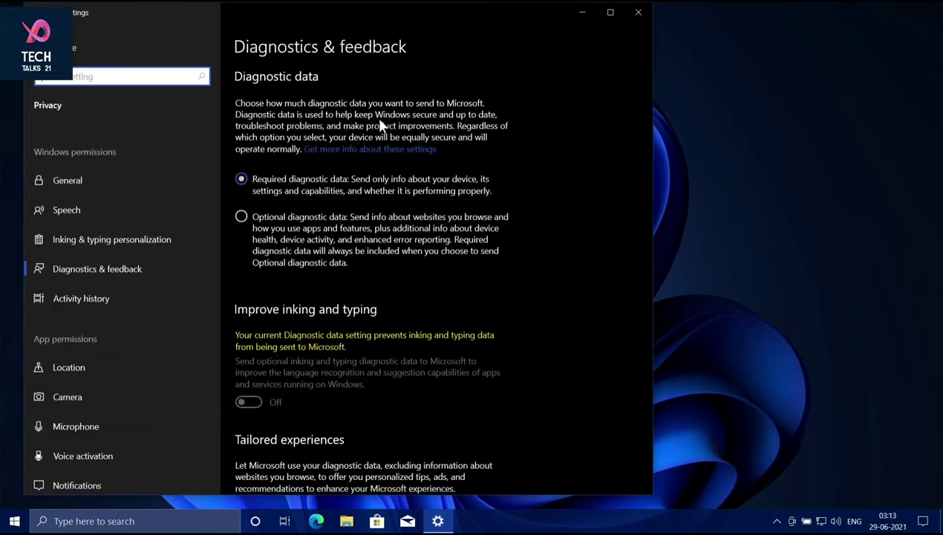
{"action": "left_click", "coordinate": [241, 215]}
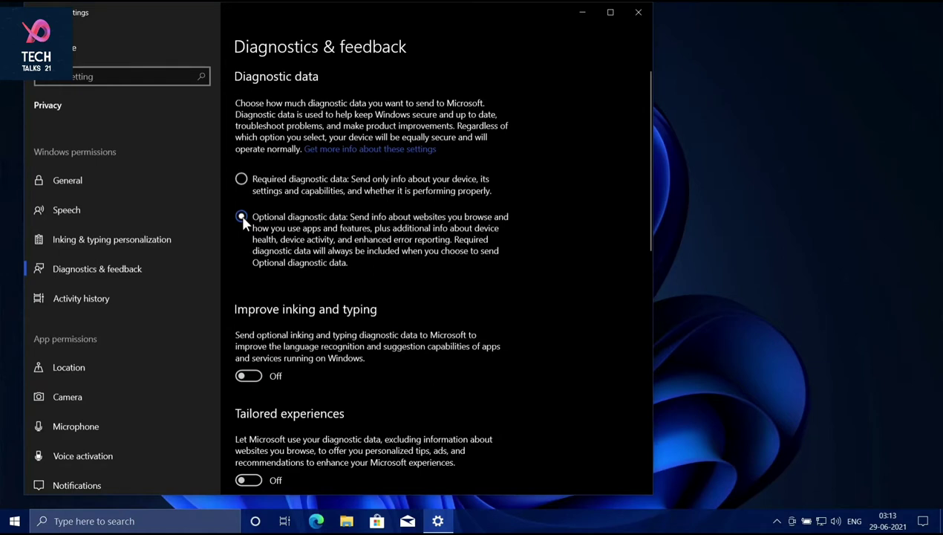
{"action": "left_click", "coordinate": [38, 11]}
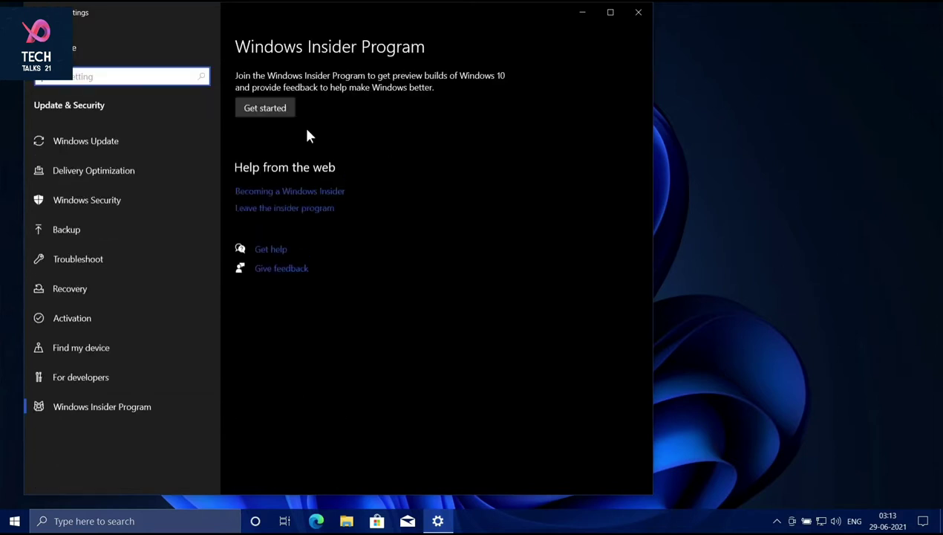
Start the Windows Insider Program enrollment and choose to link a Microsoft account.
{"action": "left_click", "coordinate": [250, 118]}
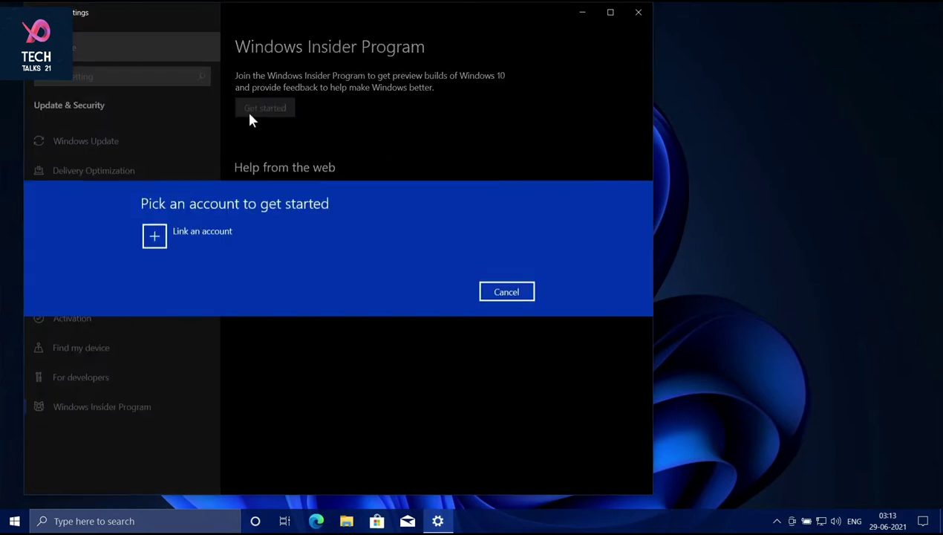
{"action": "left_click", "coordinate": [227, 245]}
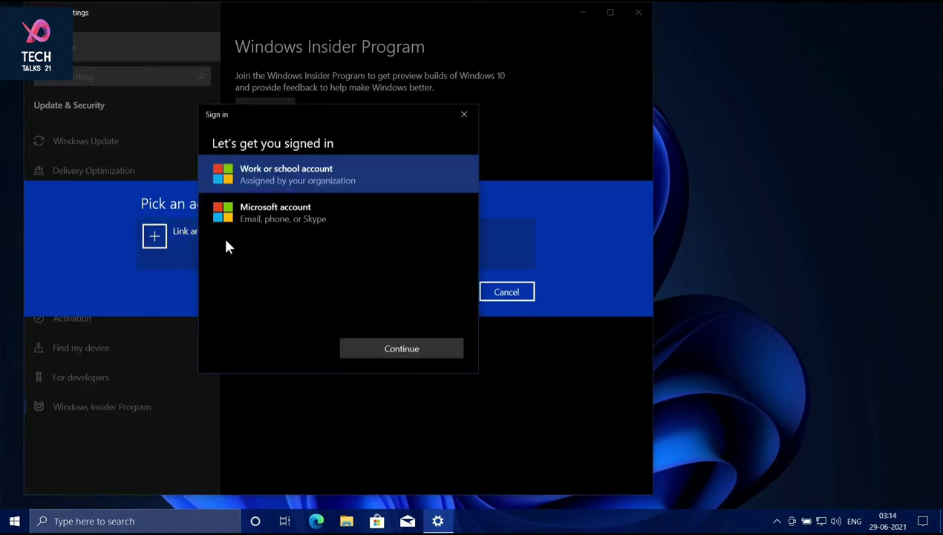
{"action": "left_click", "coordinate": [266, 219]}
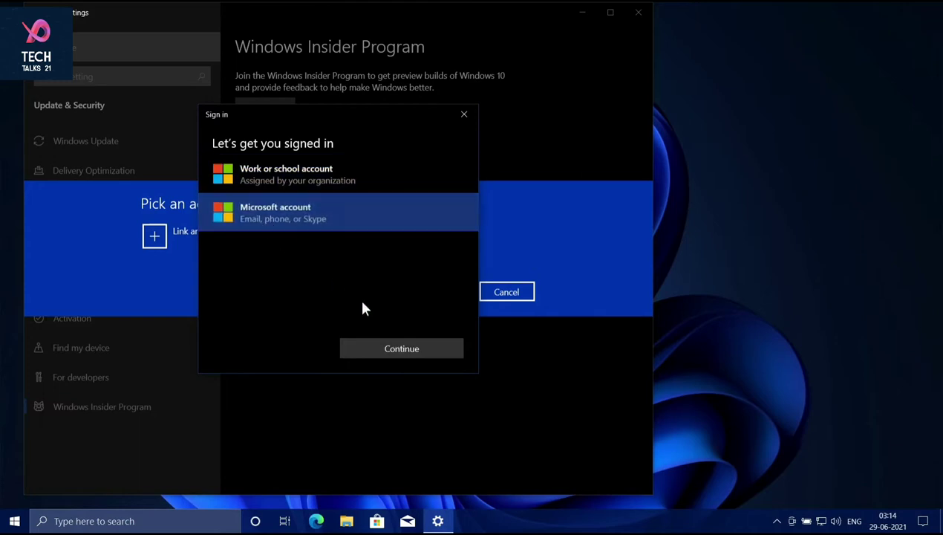
{"action": "left_click", "coordinate": [398, 349]}
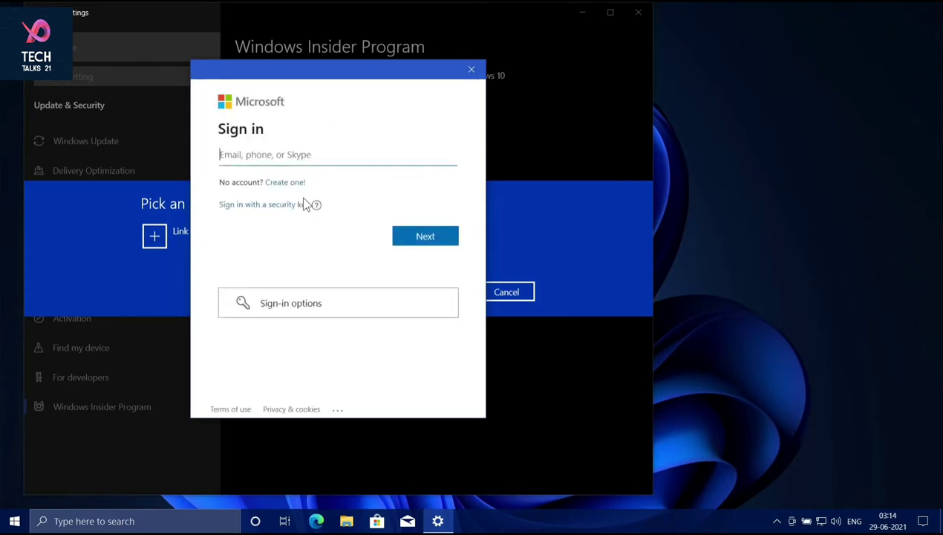
Sign in with the account e-mail and password, and use the account for Microsoft apps only.
{"action": "key", "text": "ctrl+v"}
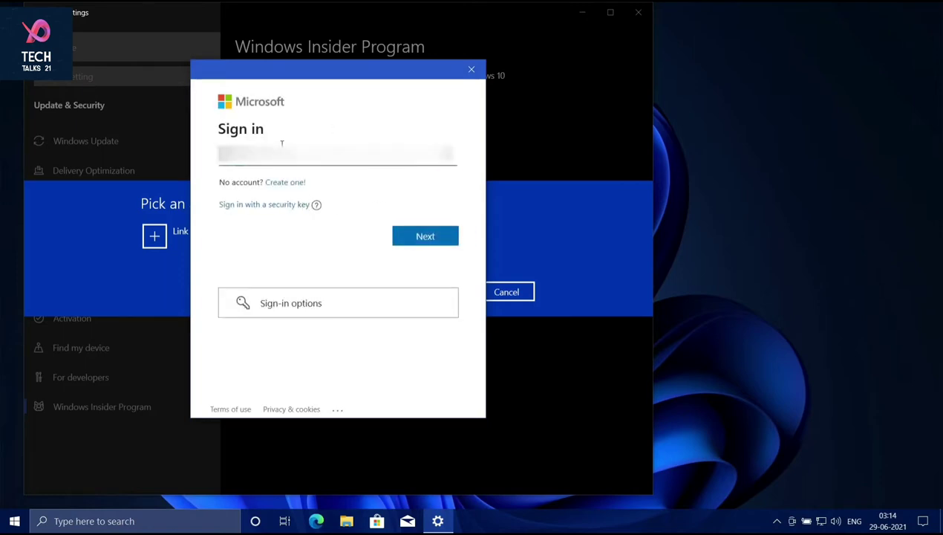
{"action": "key", "text": "Return"}
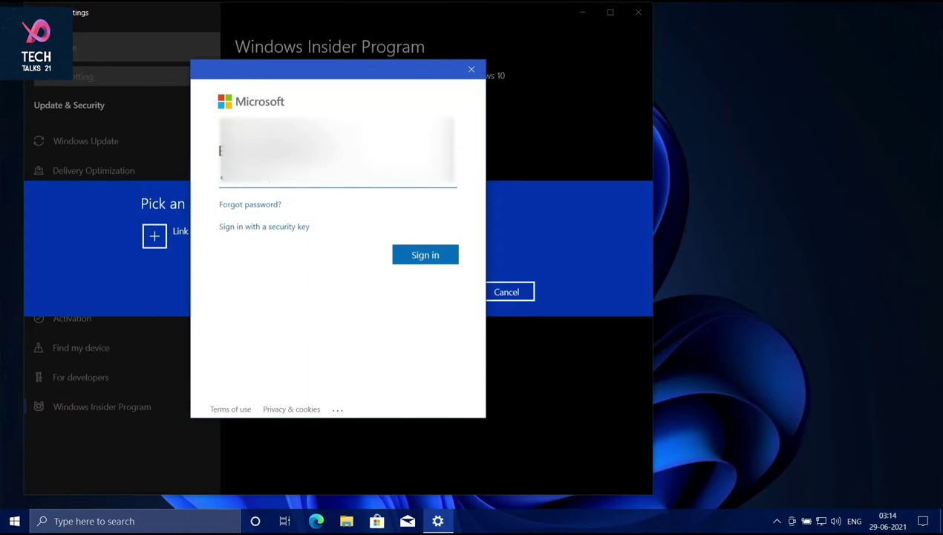
{"action": "key", "text": "Return"}
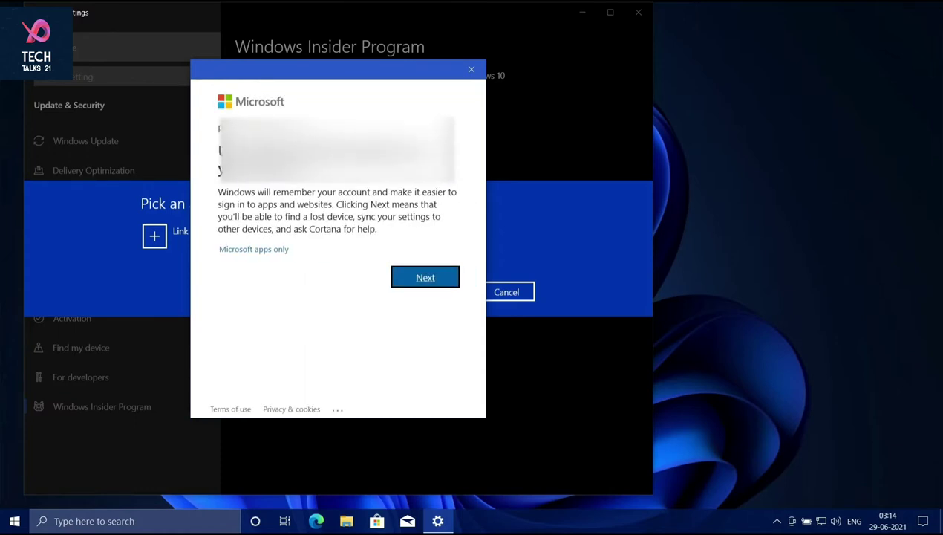
{"action": "left_click", "coordinate": [265, 251]}
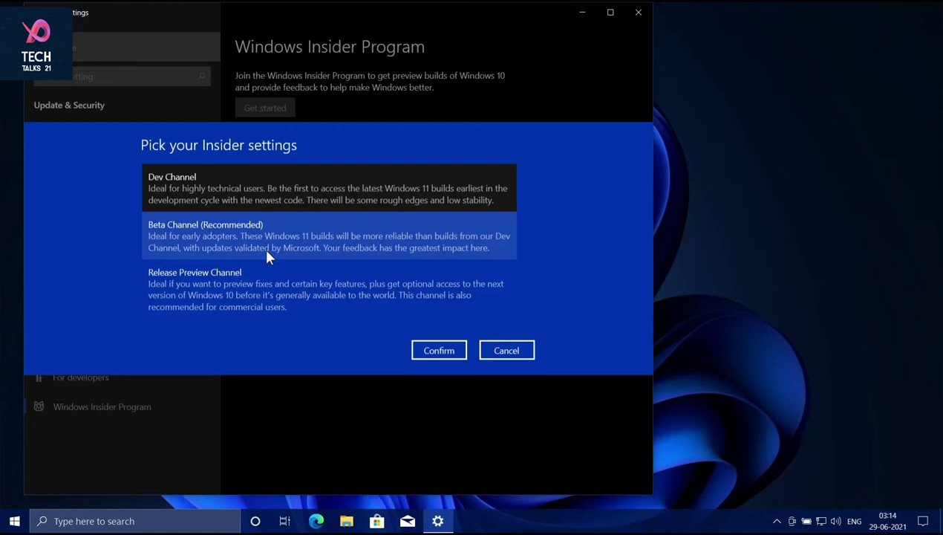
Enroll the PC in the Dev Channel, confirming the Insider settings, and restart it now.
{"action": "left_click", "coordinate": [198, 187]}
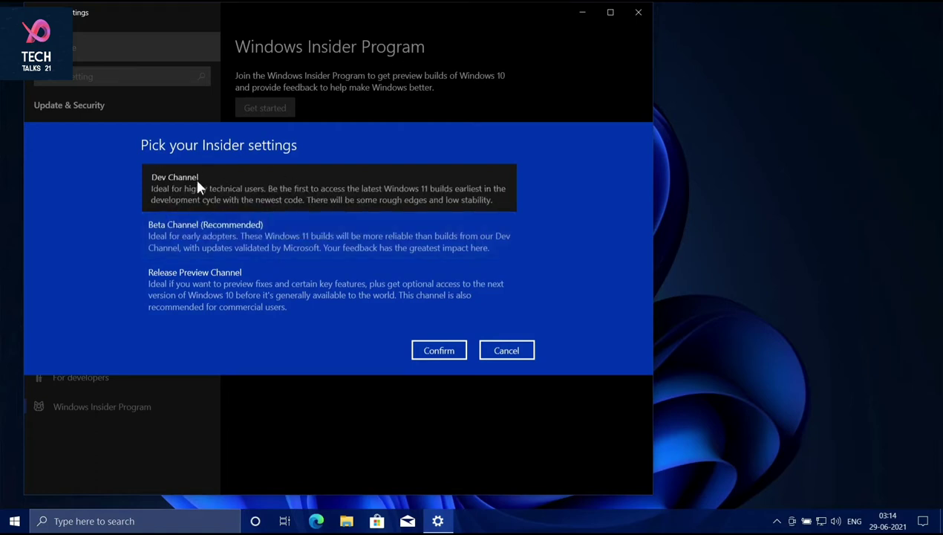
{"action": "left_click", "coordinate": [459, 349]}
{"action": "left_click", "coordinate": [453, 327]}
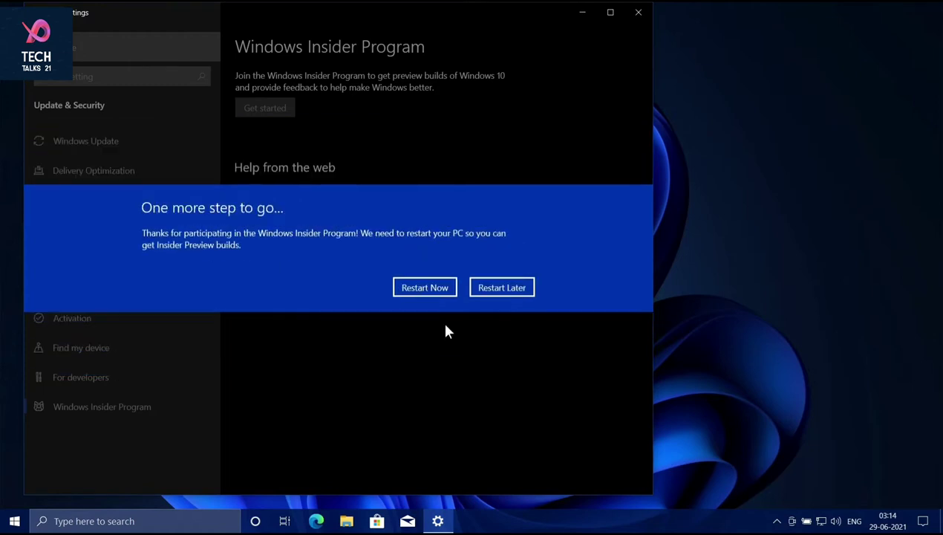
{"action": "left_click", "coordinate": [430, 292]}
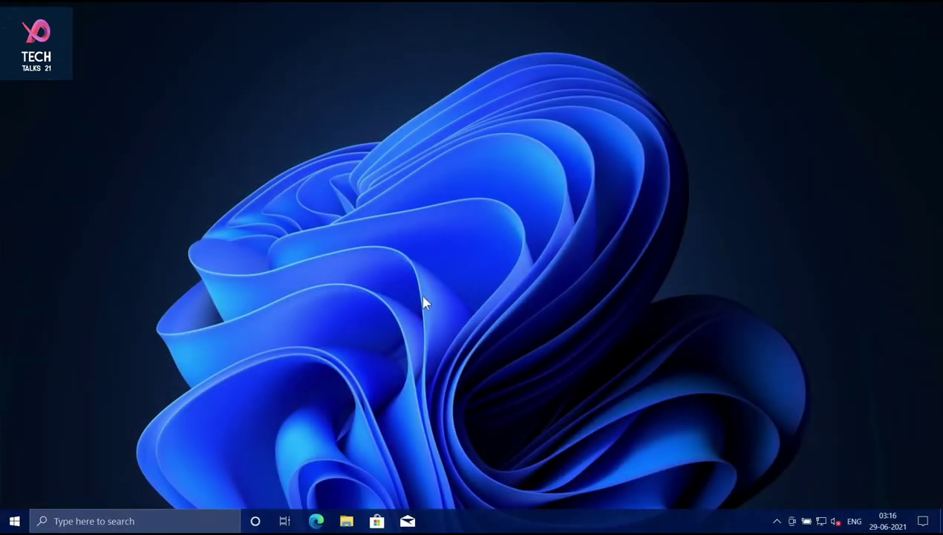
Reopen the Windows Insider Program page in Update & Security to check the enrolled channel.
{"action": "left_click", "coordinate": [17, 520]}
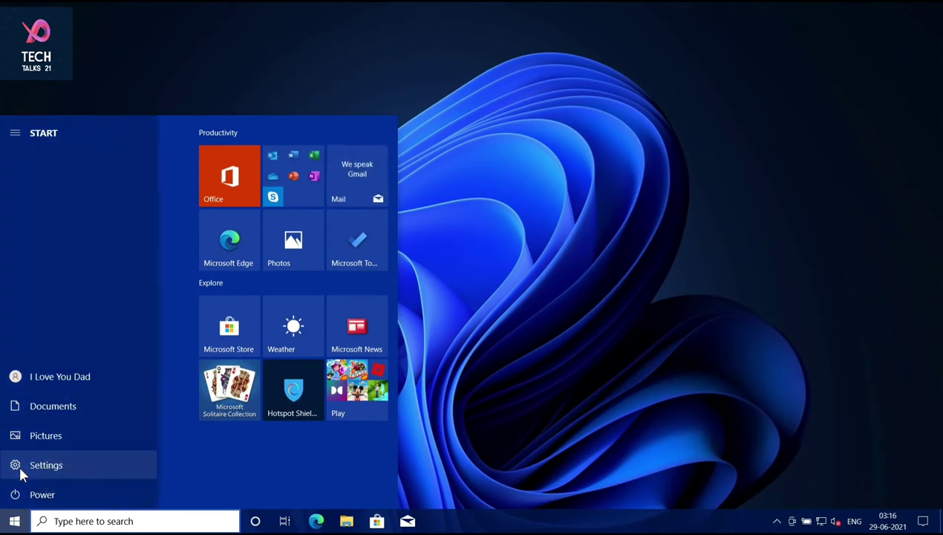
{"action": "left_click", "coordinate": [20, 469]}
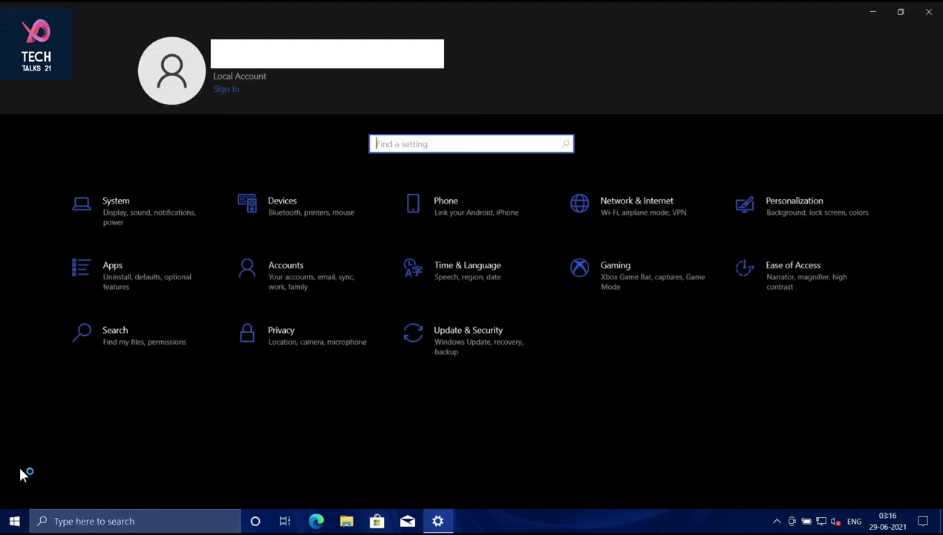
{"action": "left_click", "coordinate": [476, 357]}
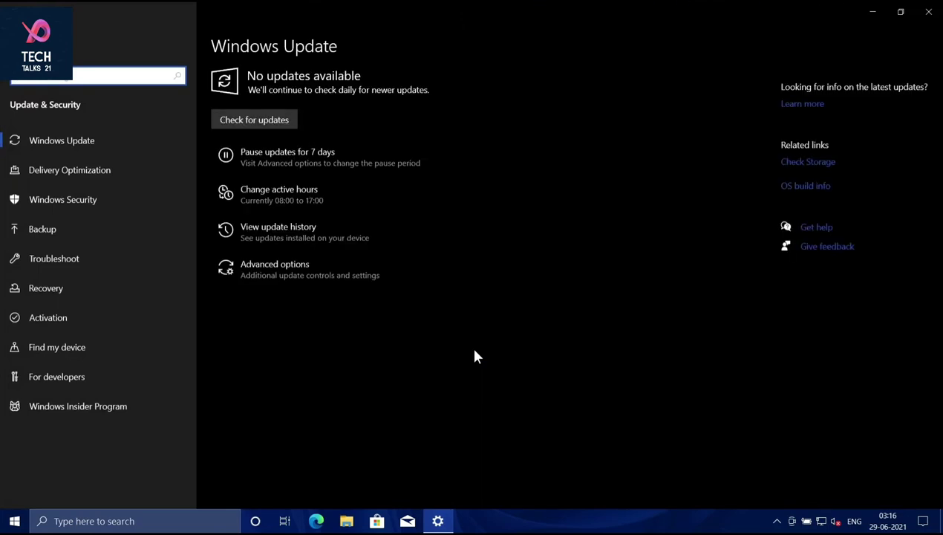
{"action": "left_click", "coordinate": [113, 415]}
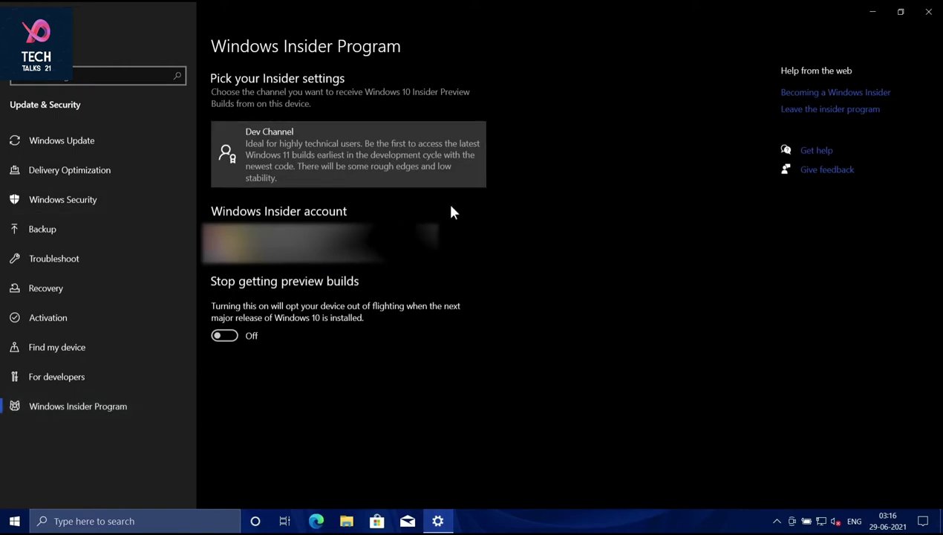
Check for updates in Windows Update and restart the PC to install Windows 11 Insider Preview 10.0.22000.51 (co_release).
{"action": "left_click", "coordinate": [66, 141]}
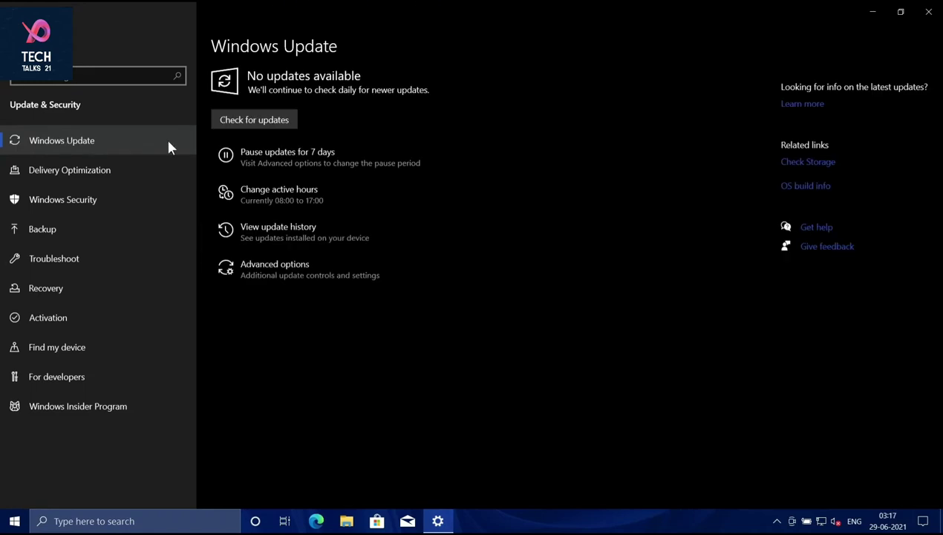
{"action": "left_click", "coordinate": [254, 122]}
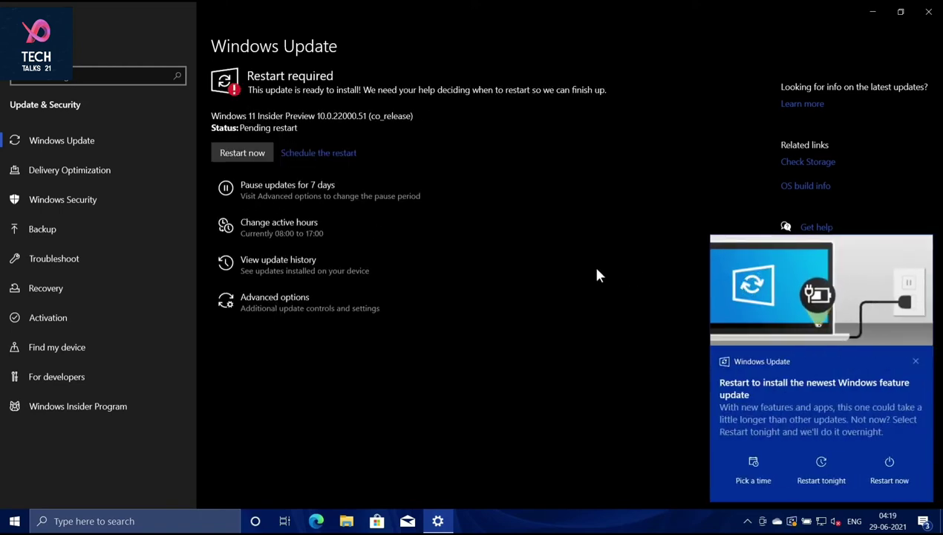
{"action": "left_click", "coordinate": [248, 154]}
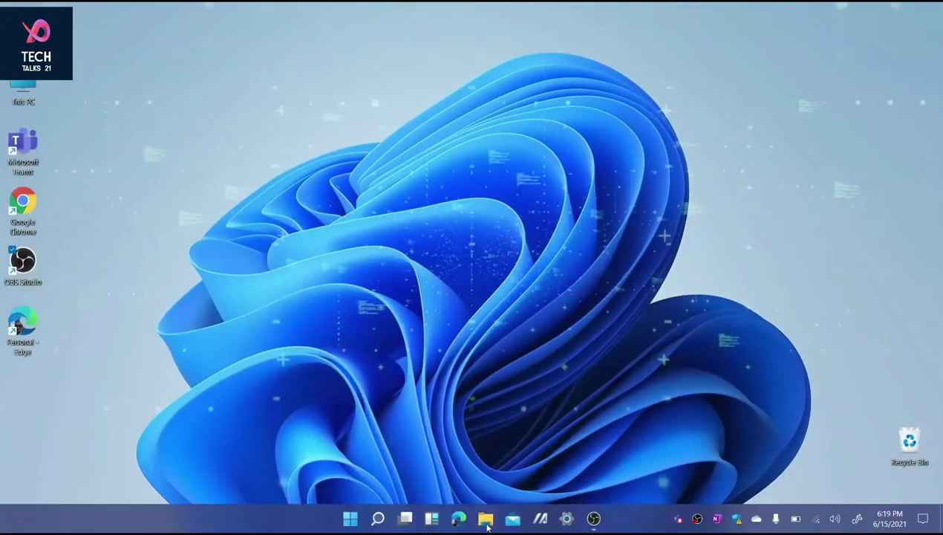
View the weather, market and news cards on the widgets board, and browse the Windows sound events list.
{"action": "left_click", "coordinate": [432, 519]}
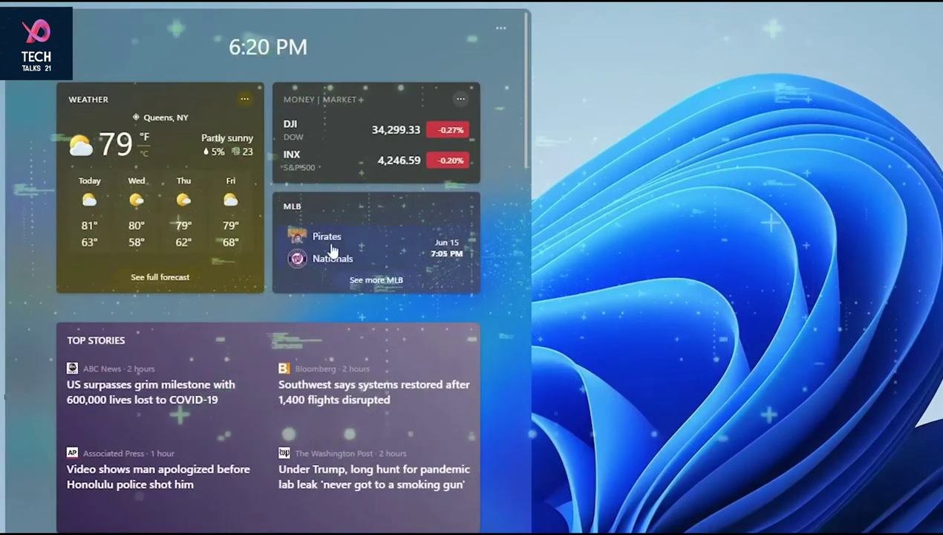
{"action": "scroll", "coordinate": [353, 276], "scroll_direction": "down", "scroll_amount": 4}
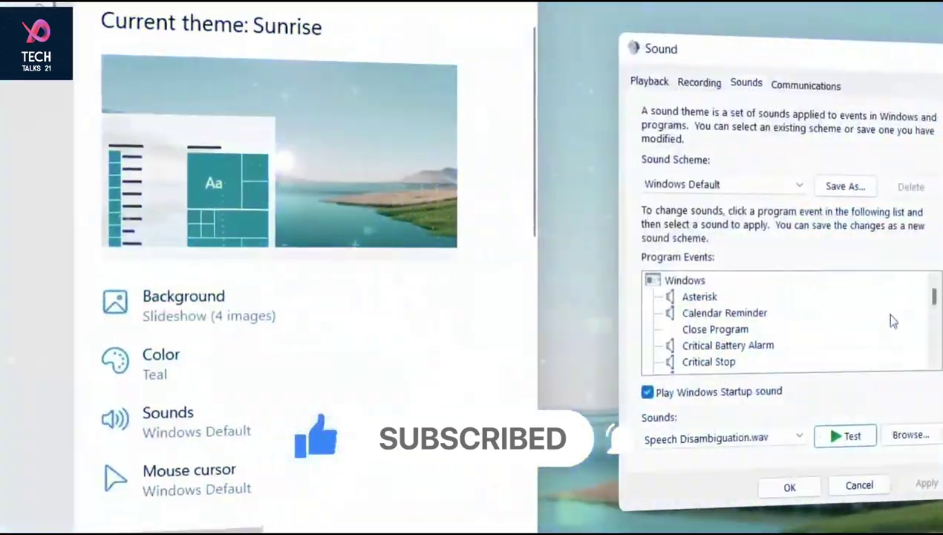
{"action": "scroll", "coordinate": [844, 320], "scroll_direction": "down", "scroll_amount": 3}
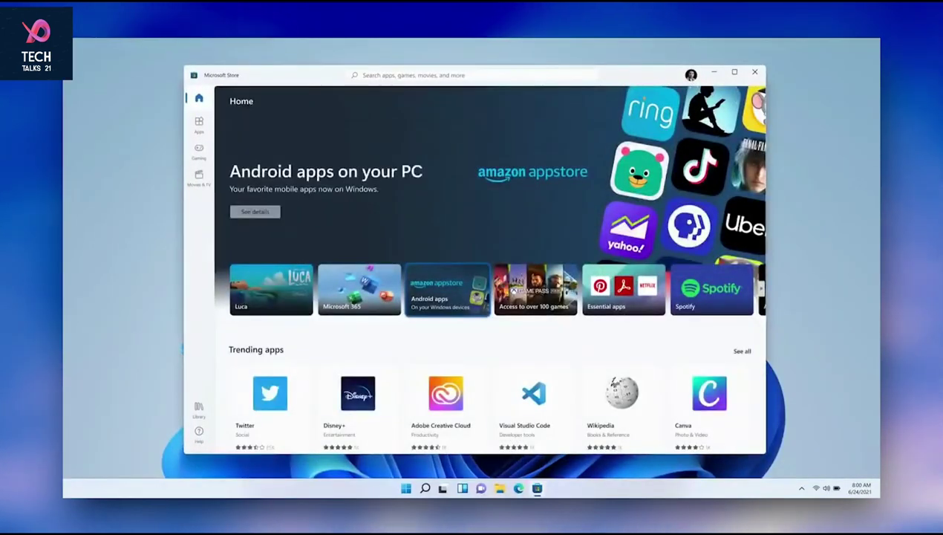
Open the Android apps collection featured on the Microsoft Store home page.
{"action": "left_click", "coordinate": [447, 290]}
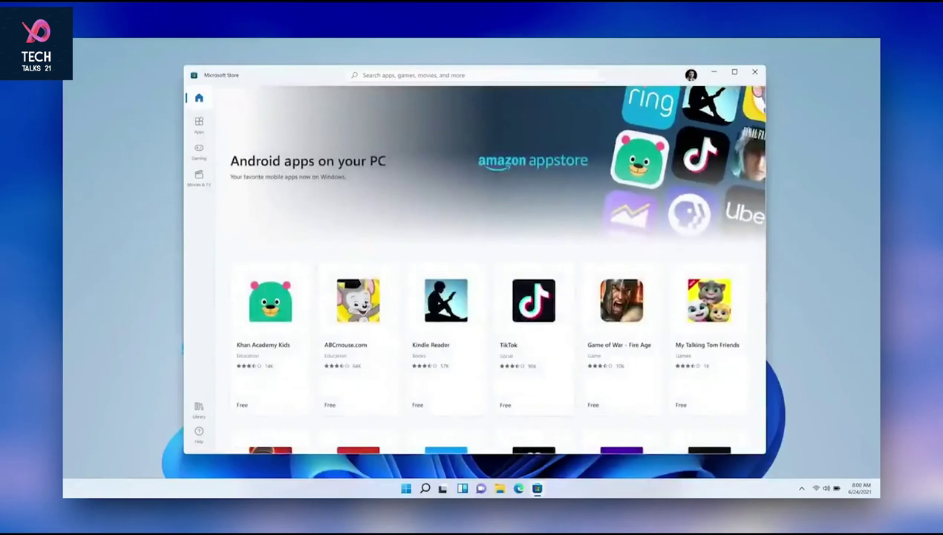